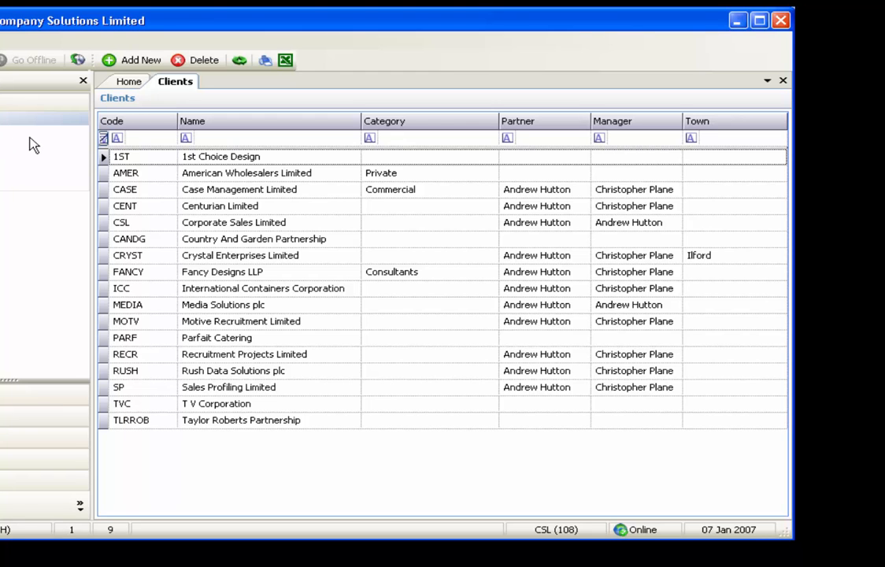
# Sort the client list by code in ascending and descending order, and finally by name in ascending order
pyautogui.click(149, 129)
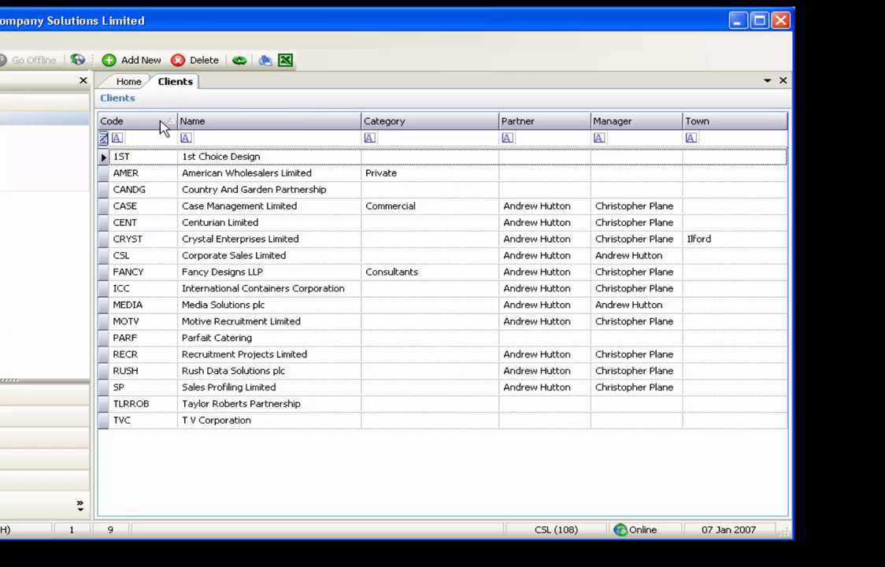
pyautogui.click(161, 126)
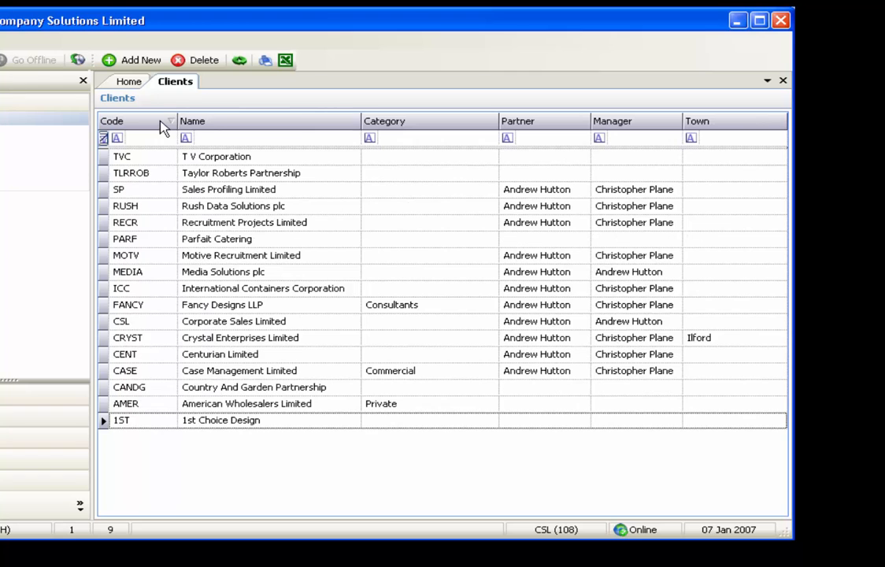
pyautogui.click(214, 126)
# Filter the client list to names starting with "co" and clear the filter again
pyautogui.click(230, 139)
pyautogui.write('c')
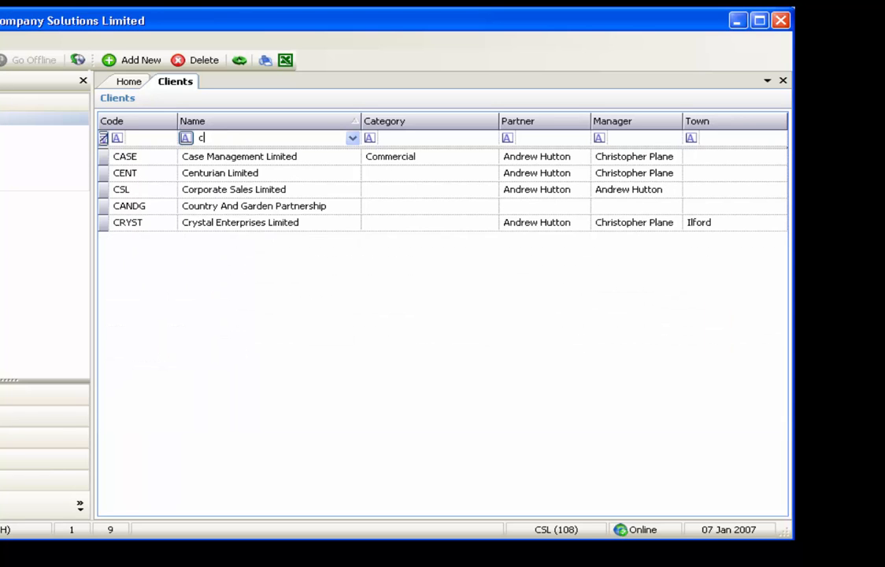
pyautogui.write('o')
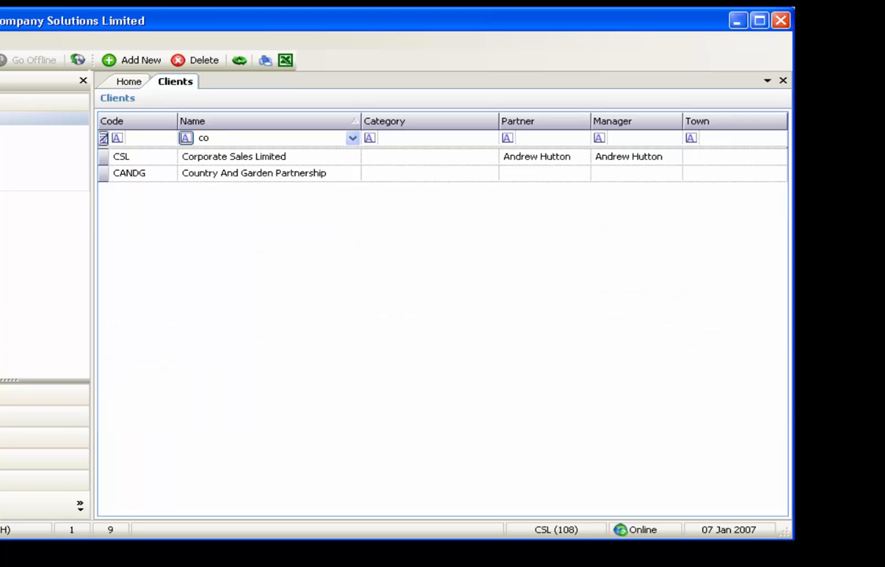
pyautogui.press('BackSpace')
pyautogui.press('BackSpace')
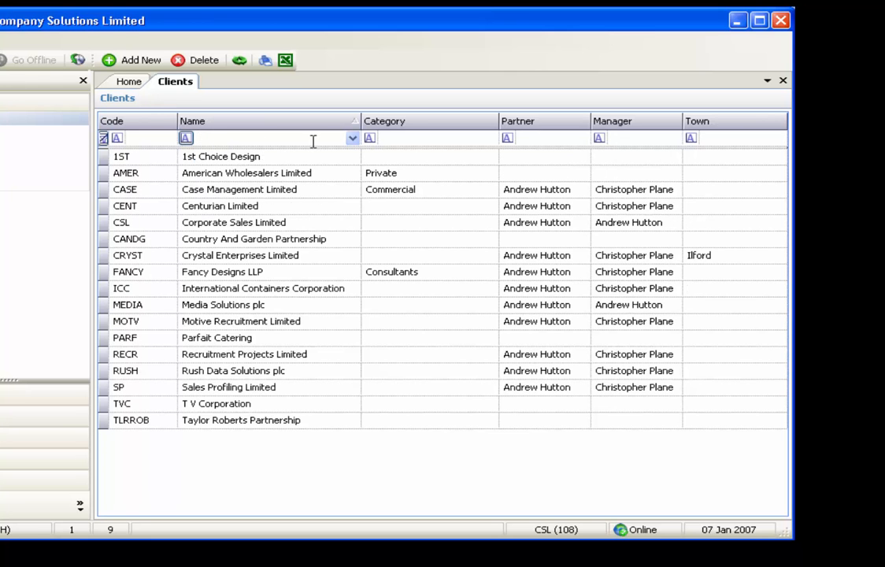
# Look through the filter operators available in the client list's filter row
pyautogui.click(374, 142)
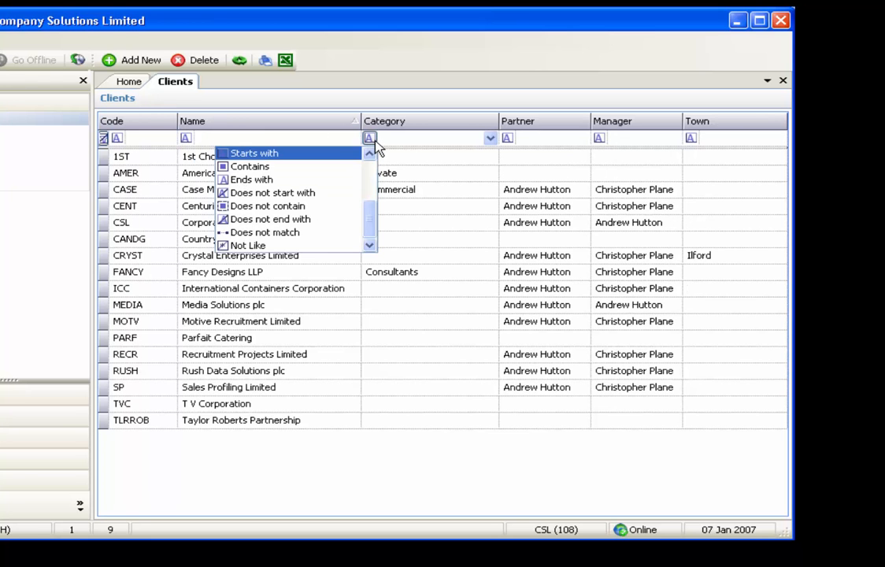
pyautogui.moveTo(370, 203); pyautogui.dragTo(409, 151)
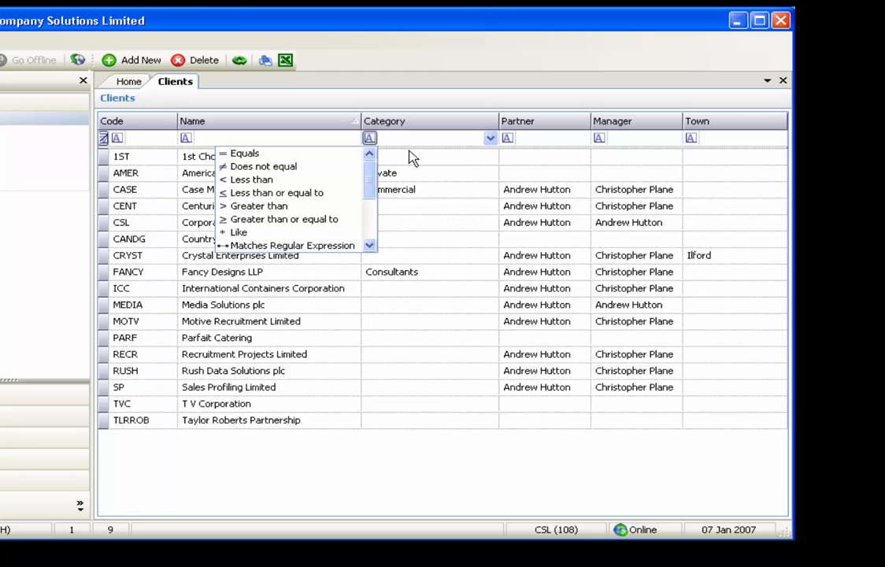
pyautogui.click(348, 109)
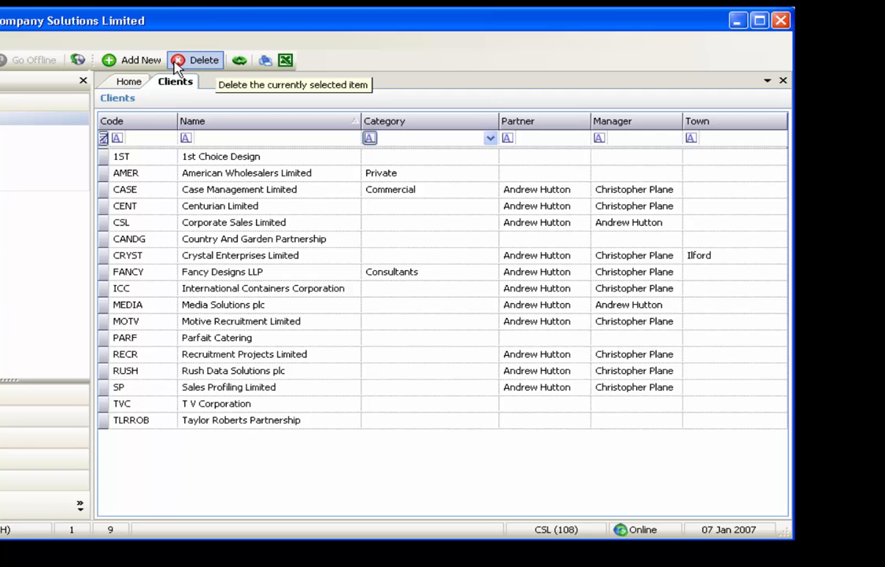
# Start a new client record with the code NEW and the name My New Client
pyautogui.click(141, 61)
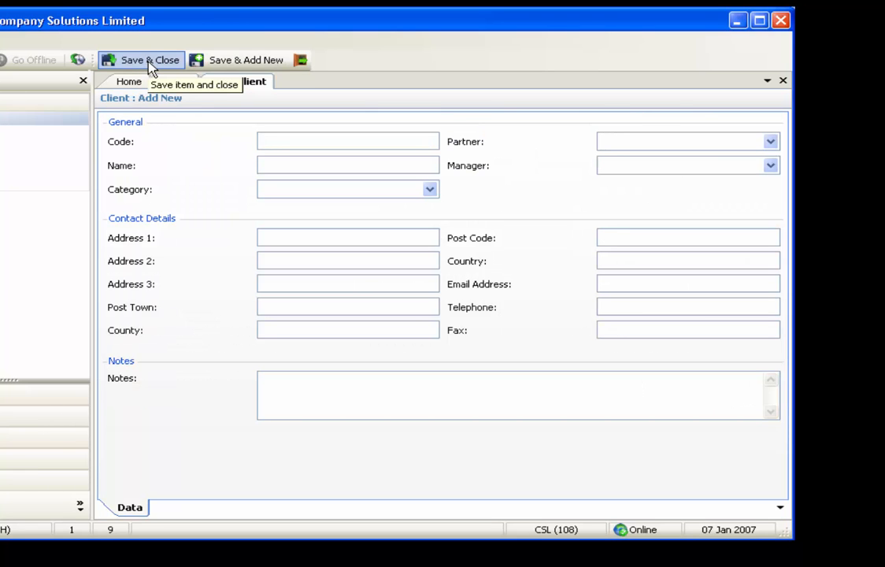
pyautogui.write('NEW')
pyautogui.press('Tab')
pyautogui.write('My New Client')
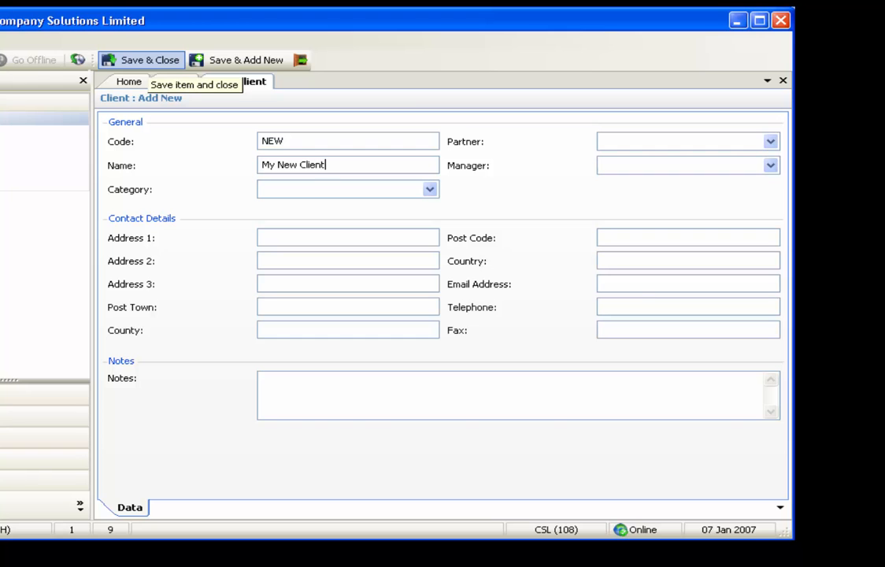
# Set the category to Commercial, assign the first-listed partner and third-listed manager, and save and close the client
pyautogui.click(429, 190)
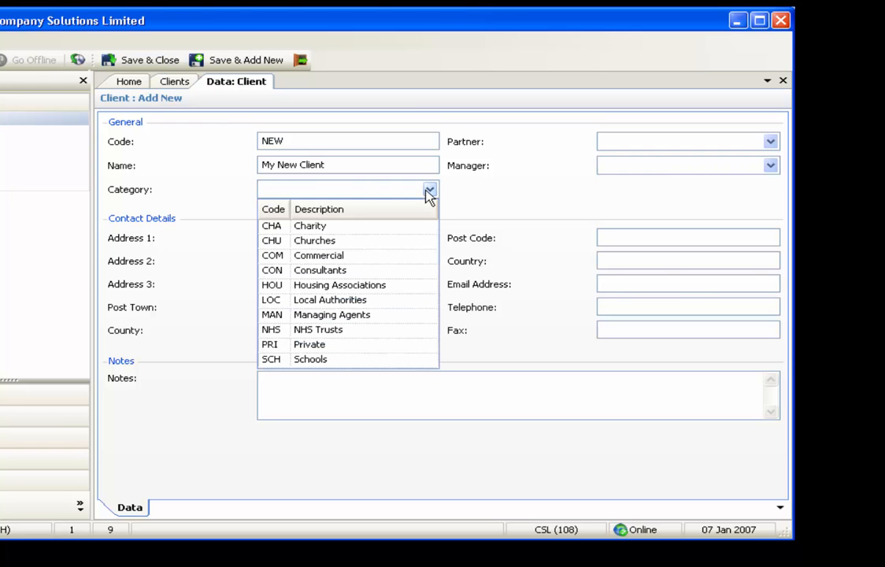
pyautogui.click(411, 256)
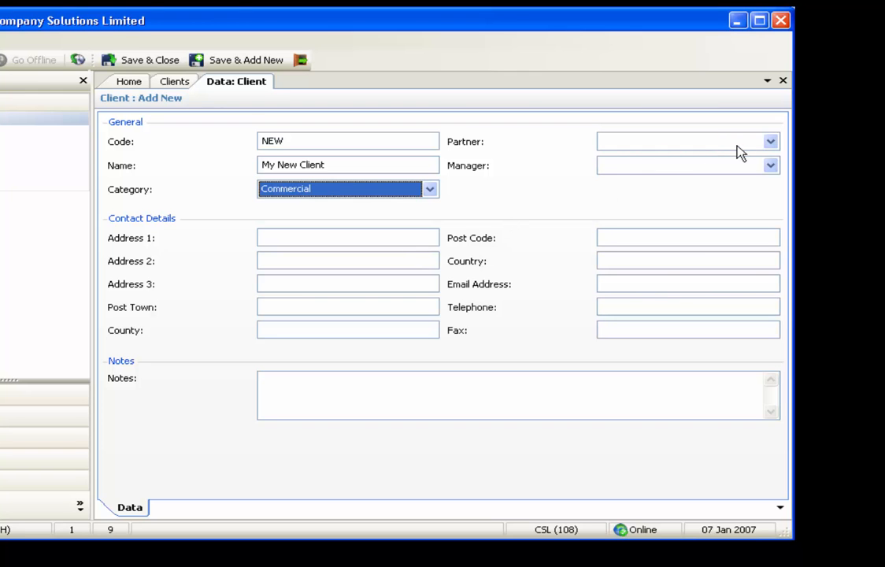
pyautogui.click(775, 147)
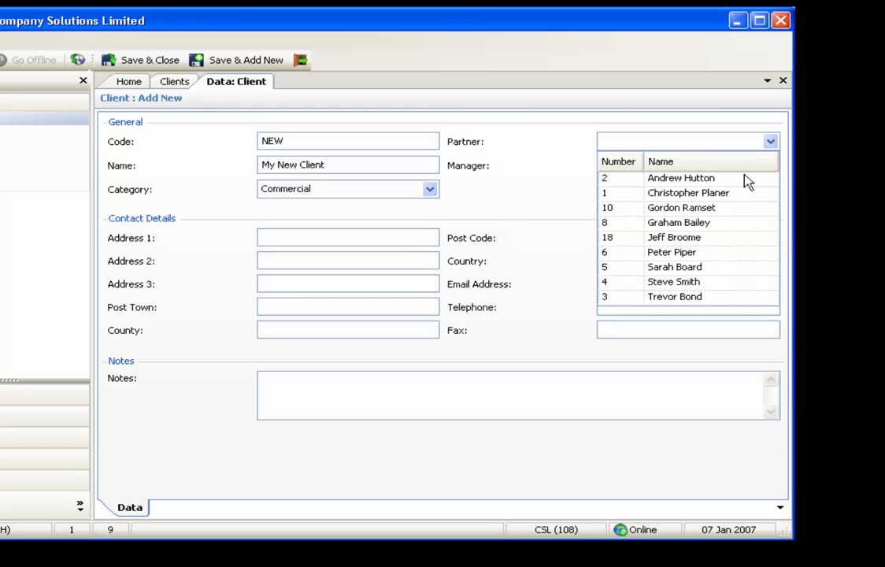
pyautogui.click(747, 180)
pyautogui.click(770, 167)
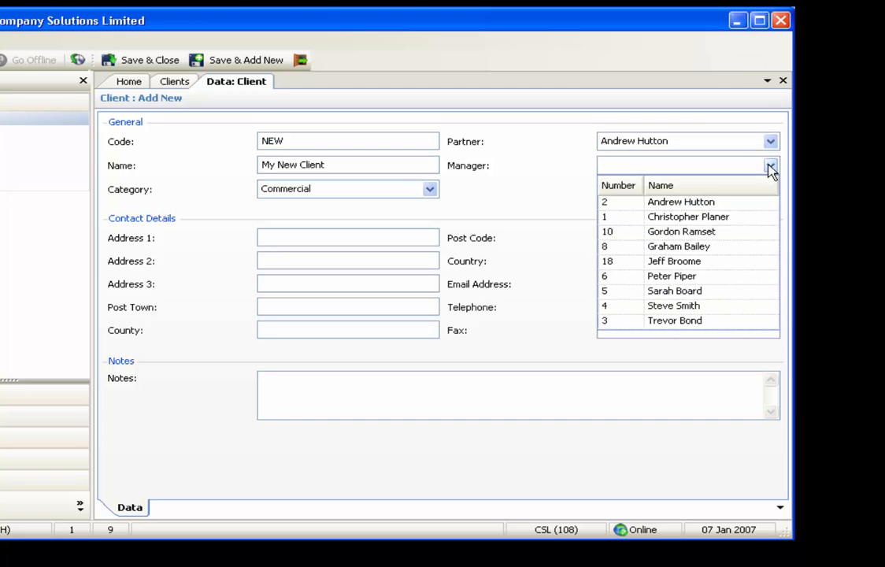
pyautogui.click(736, 233)
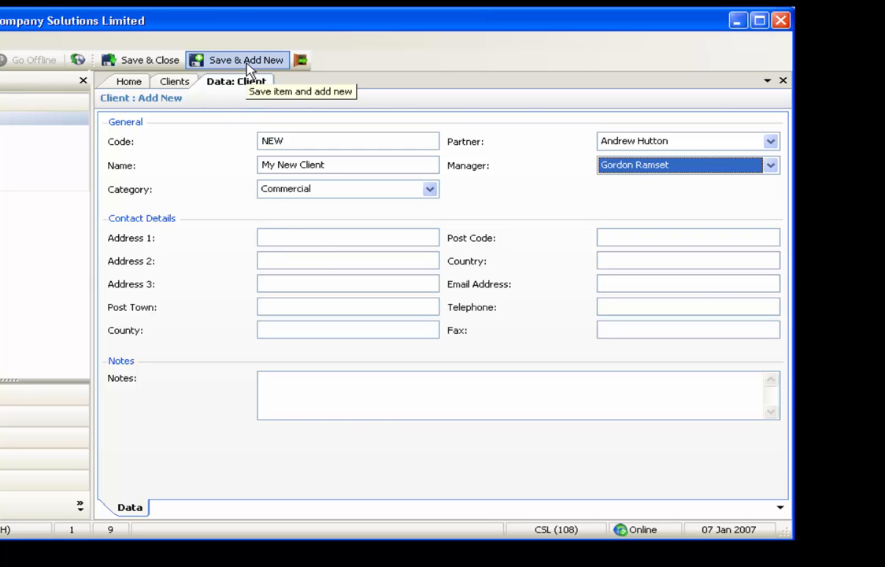
pyautogui.click(162, 66)
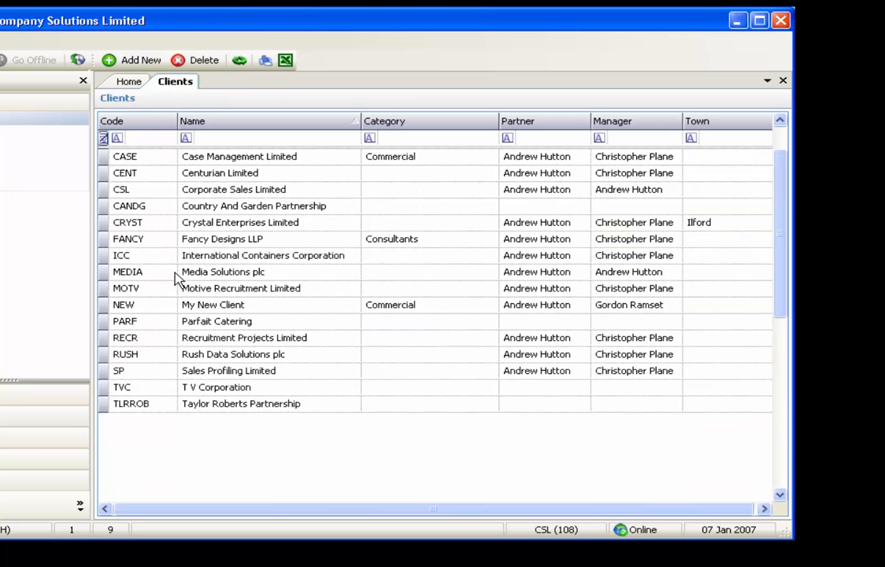
# View the details of My New Client and enter "Introduced by" with the introducer's full name in the notes
pyautogui.click(188, 306)
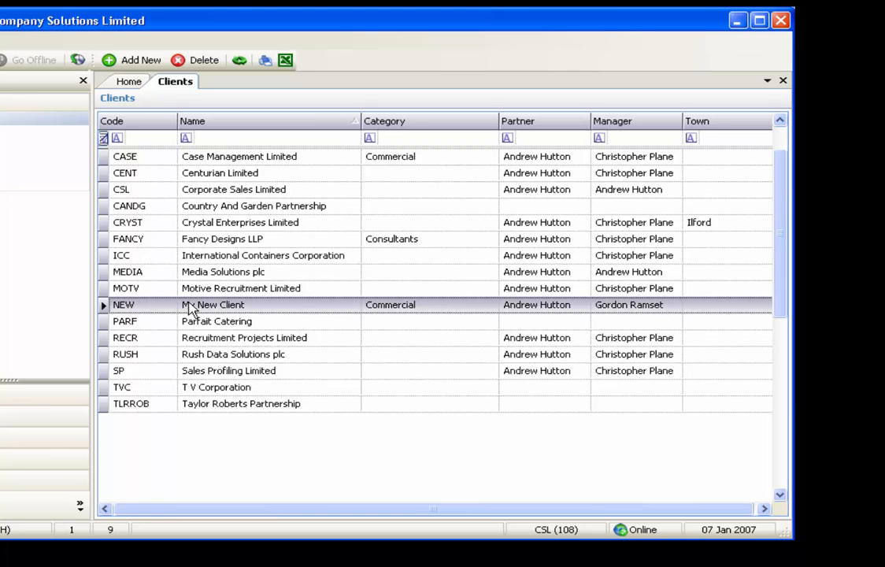
pyautogui.rightClick(189, 309)
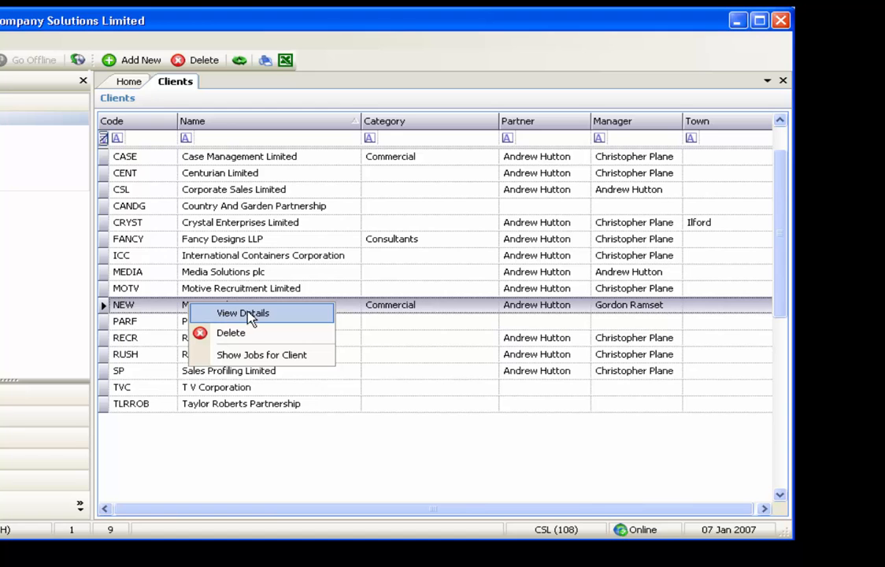
pyautogui.click(243, 313)
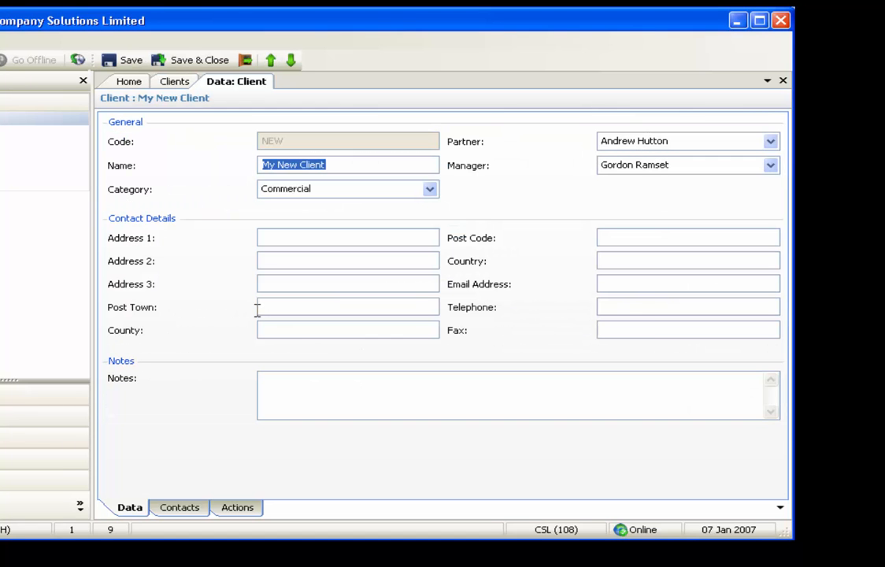
pyautogui.click(268, 376)
pyautogui.write('Introduc')
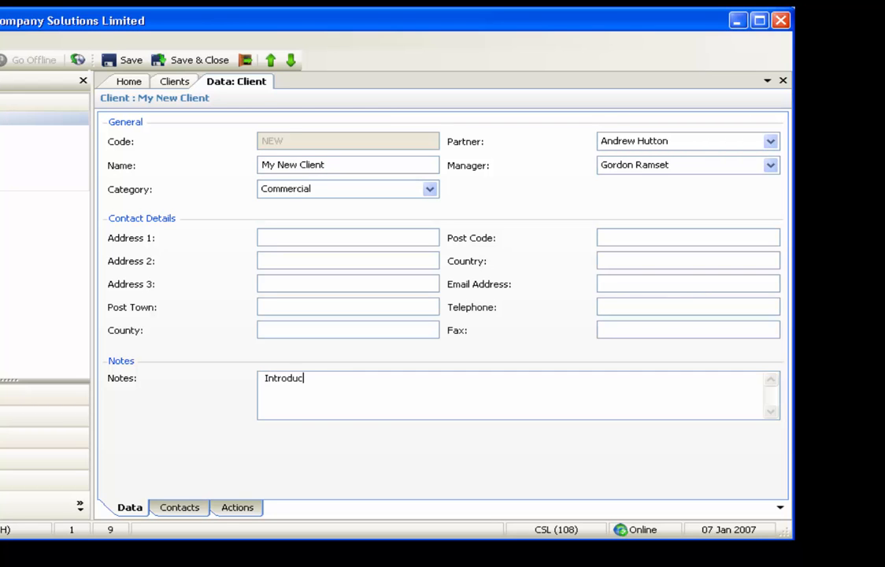
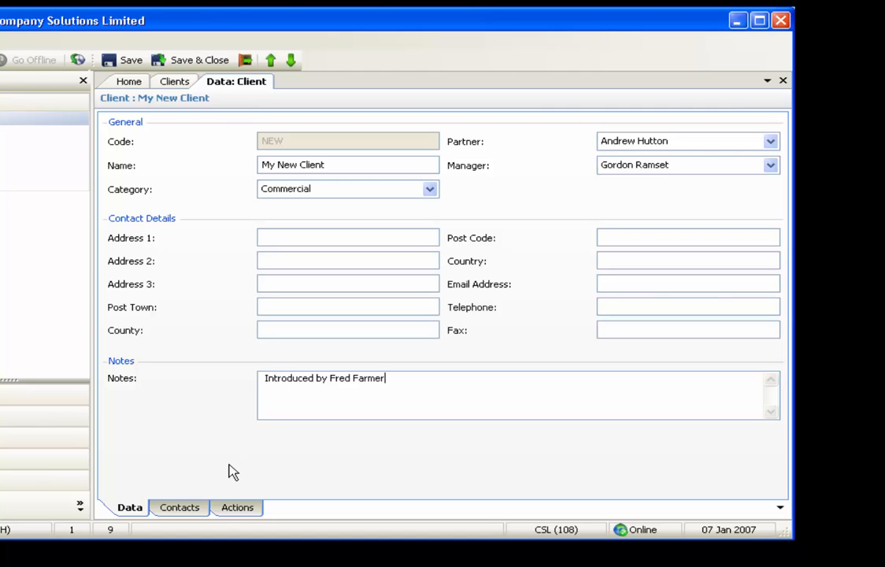
# Start a new contact for My New Client and enter the contact's first name, surname and the salutation Mr
pyautogui.click(203, 510)
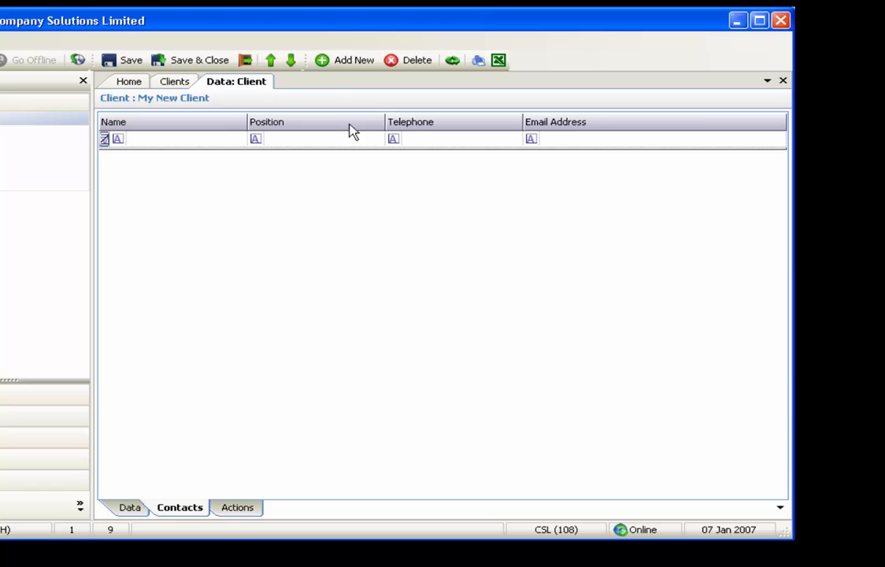
pyautogui.click(346, 63)
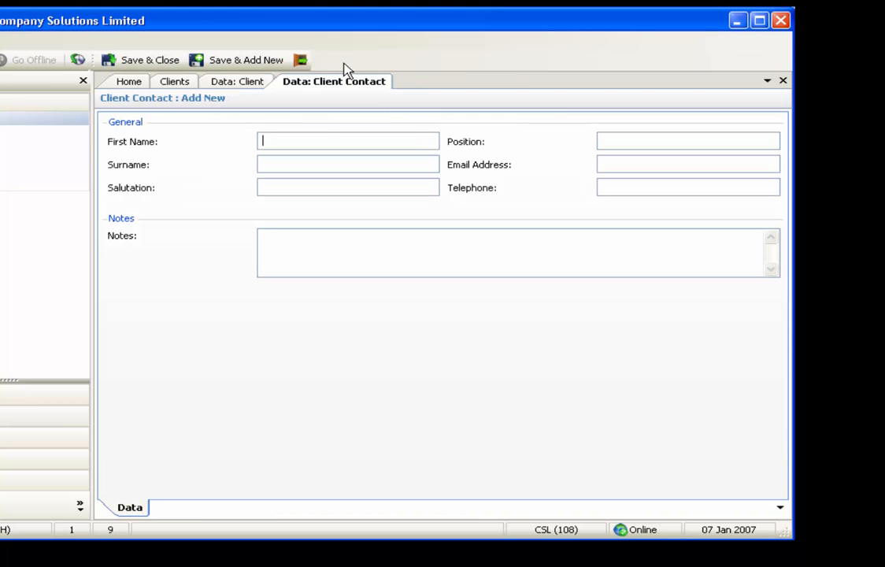
pyautogui.press('Tab')
pyautogui.press('Tab')
pyautogui.write('M')
# Fill in the position Managing Director, the contact's e-mail and telephone number, and save and close the contact
pyautogui.press('Tab')
pyautogui.write('Man')
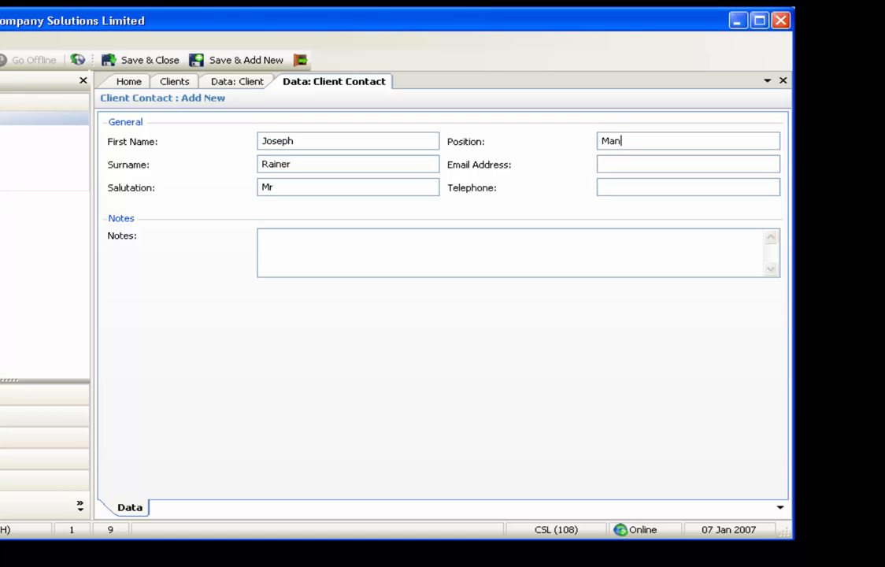
pyautogui.write('aging Director')
pyautogui.press('Tab')
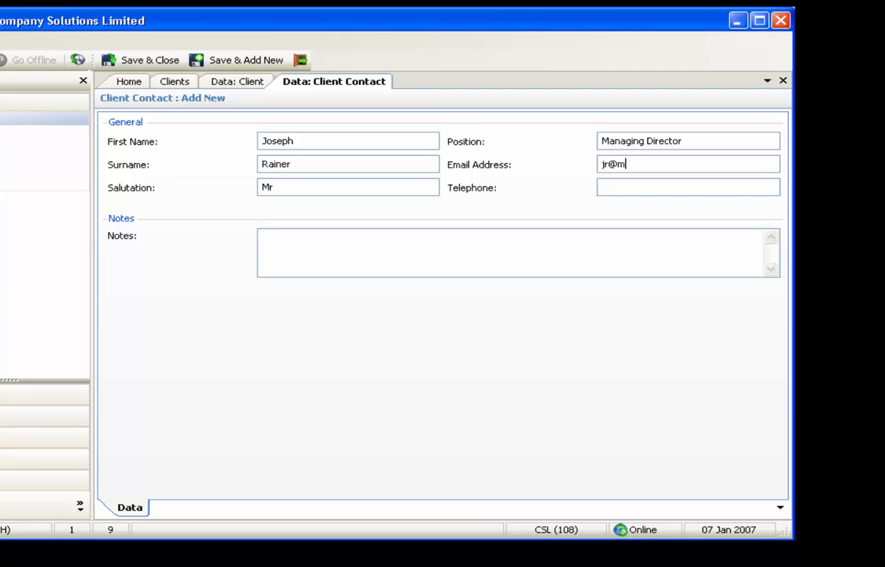
pyautogui.press('Tab')
pyautogui.write('0123')
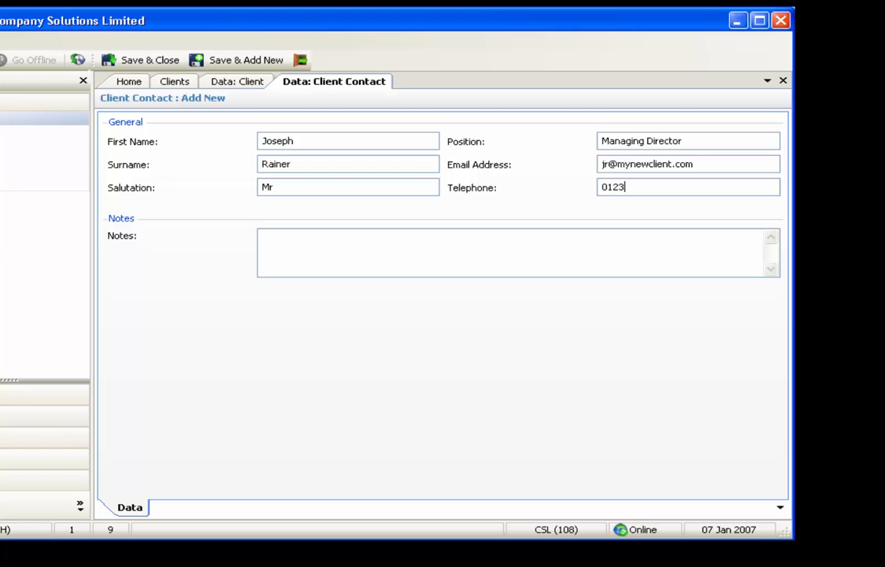
pyautogui.write('4 567890')
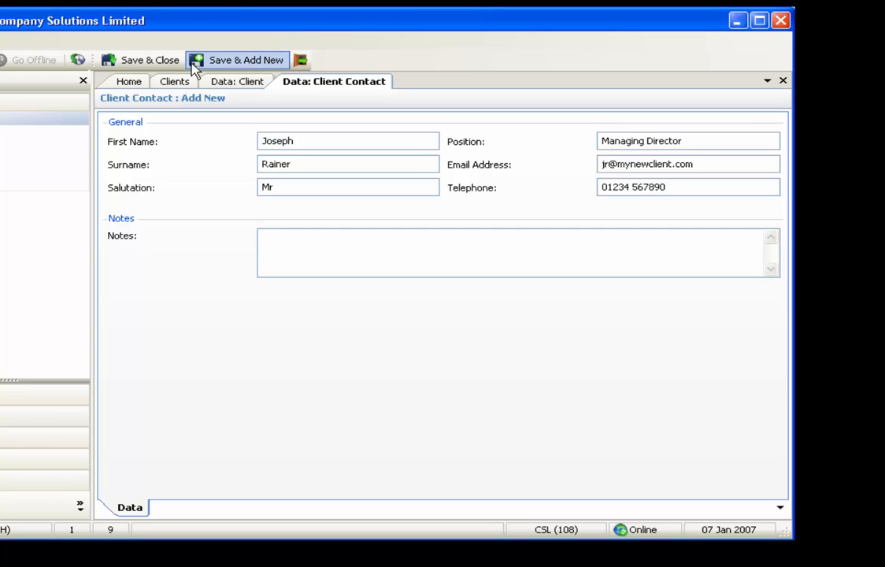
pyautogui.click(169, 68)
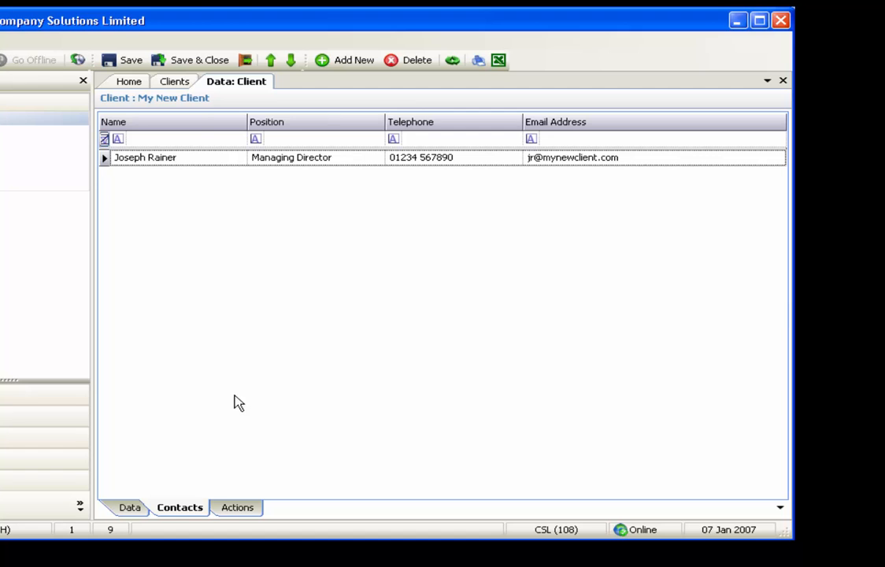
# Start a new action for My New Client, add it to the To Do list and date it 15 January 2007
pyautogui.click(253, 509)
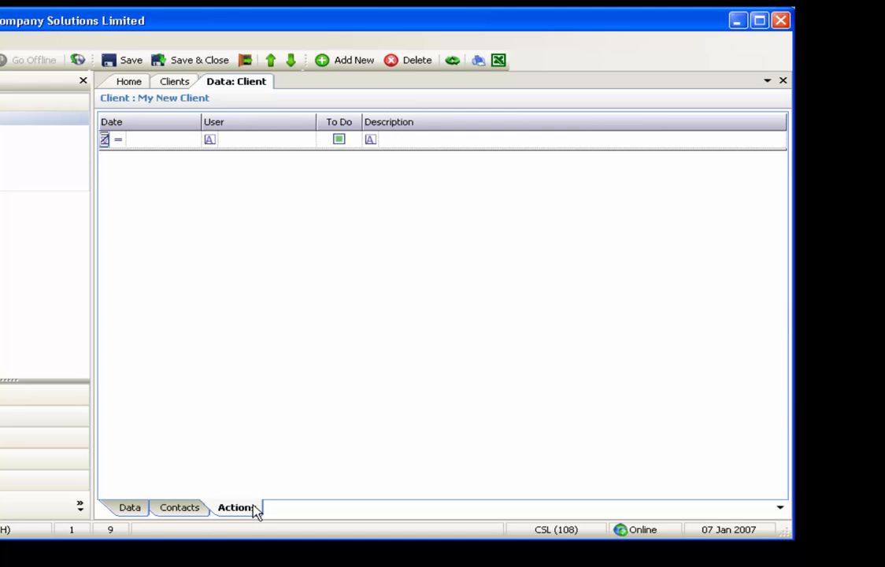
pyautogui.click(344, 68)
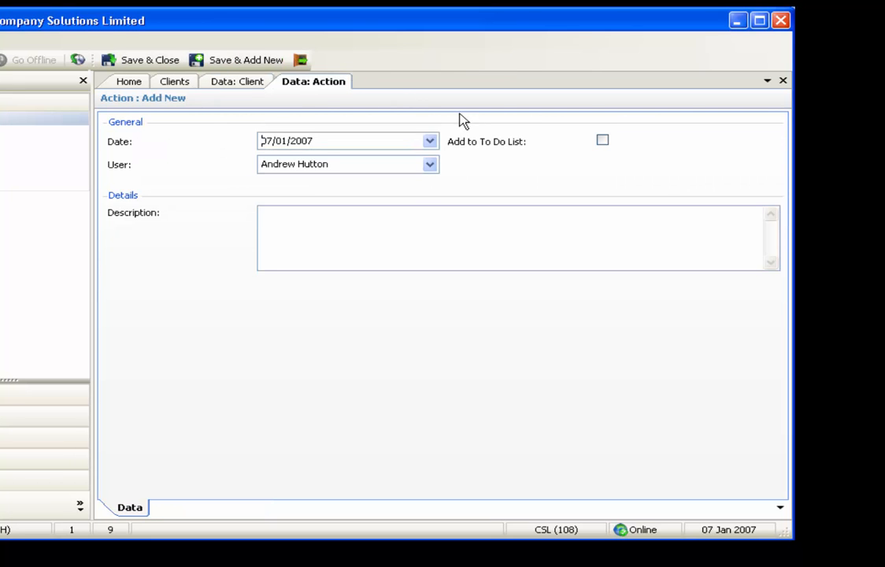
pyautogui.click(602, 140)
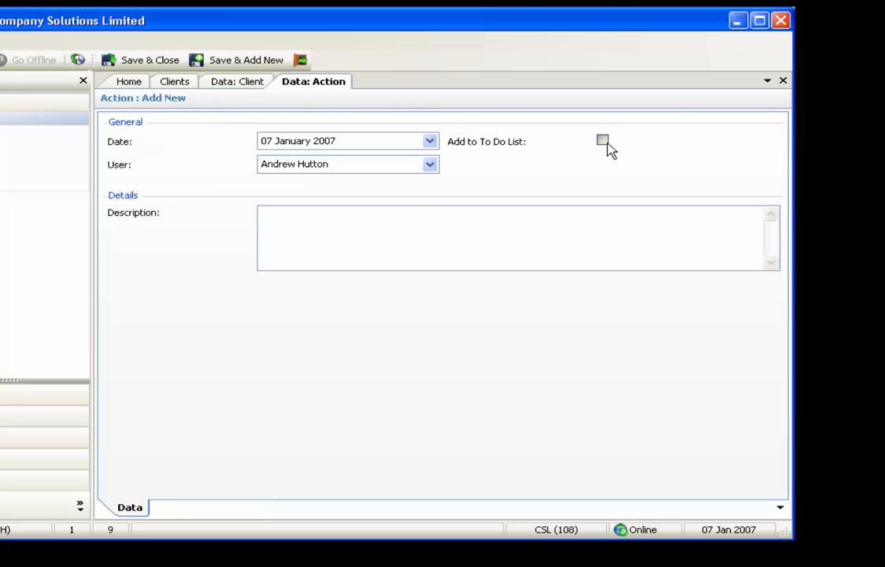
pyautogui.click(429, 141)
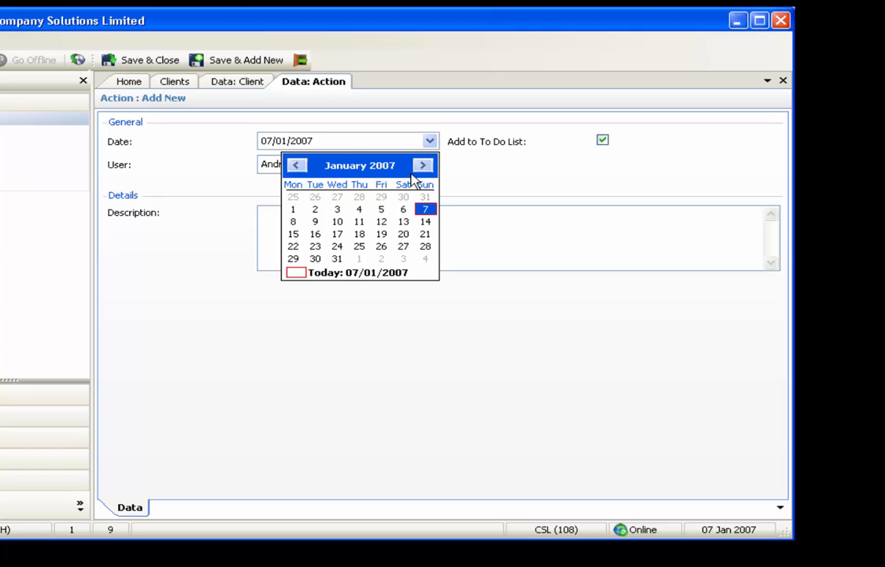
pyautogui.click(293, 234)
# Describe the action as phoning the contact by first name "re pension arrangements", and save and close it
pyautogui.click(291, 227)
pyautogui.write('Ph')
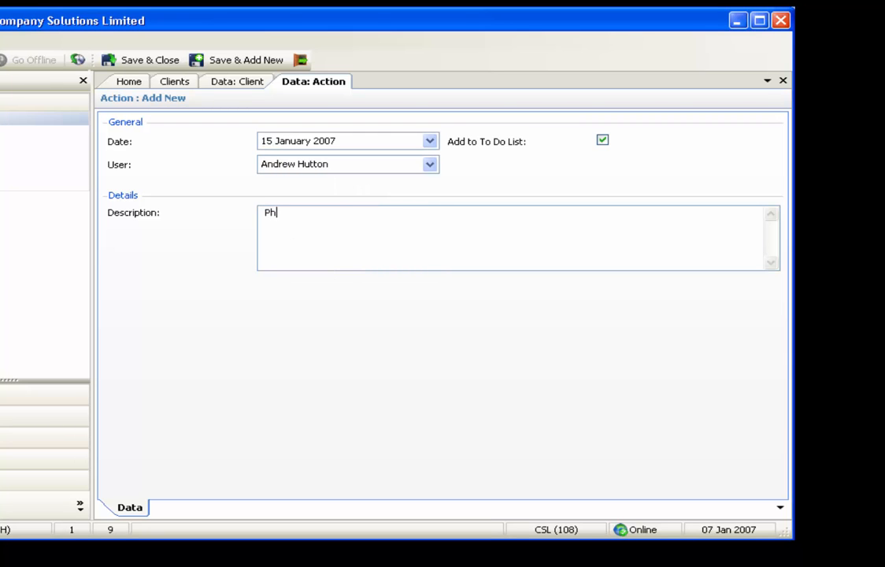
pyautogui.write('one joseph re pension ')
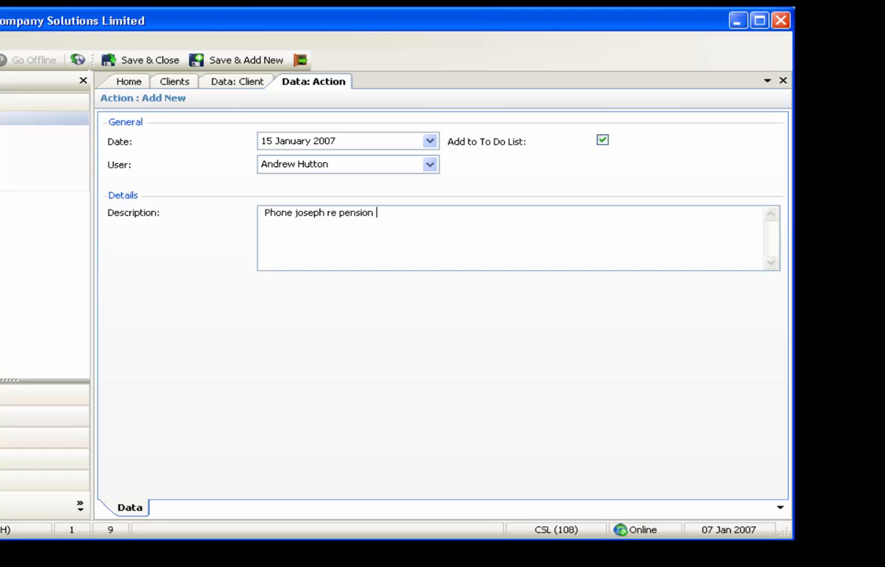
pyautogui.write('arrangements')
pyautogui.click(146, 70)
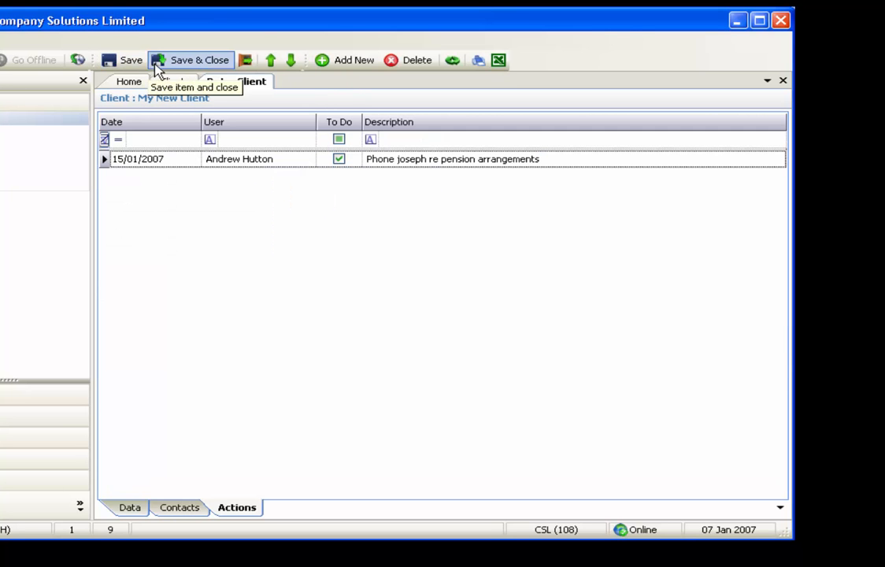
# Save and close the My New Client record, and open the 1st Choice Design client from the client list
pyautogui.click(193, 66)
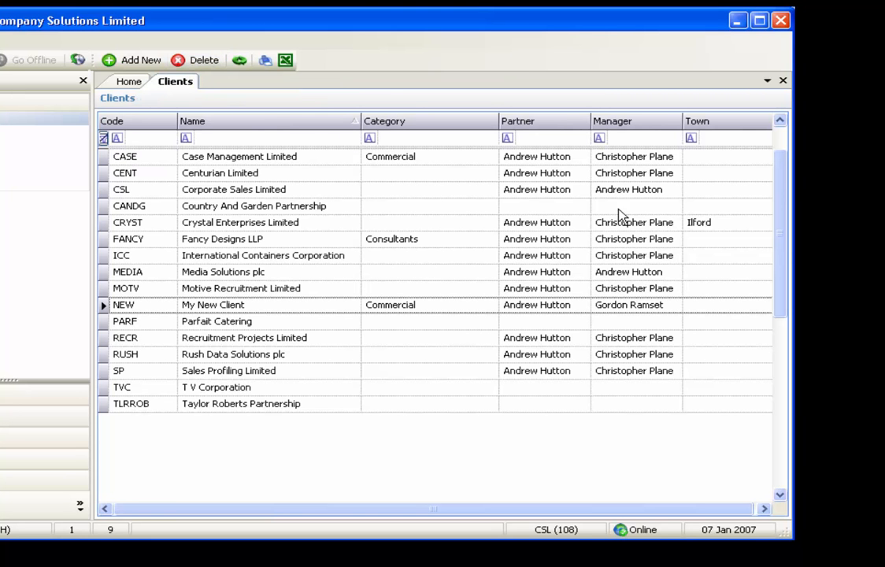
pyautogui.scroll(2, 774, 223)
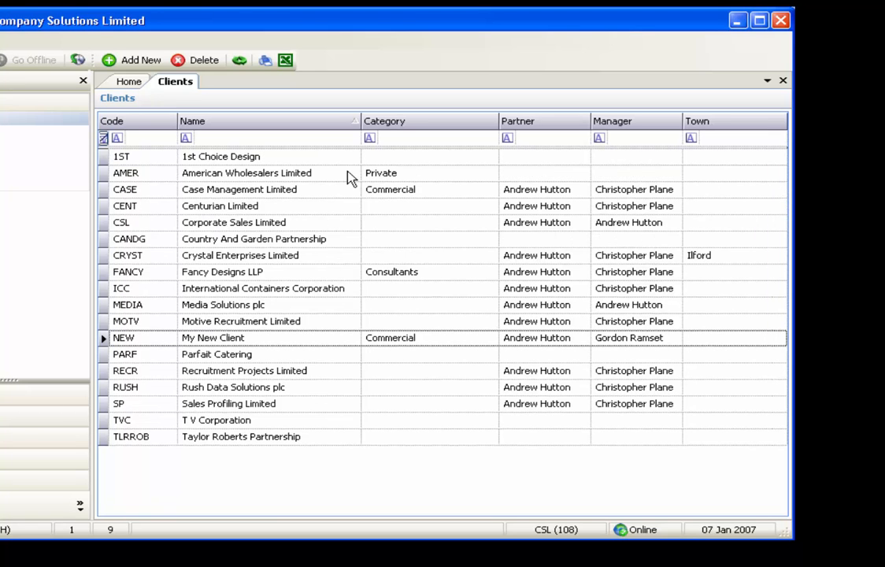
pyautogui.click(253, 158)
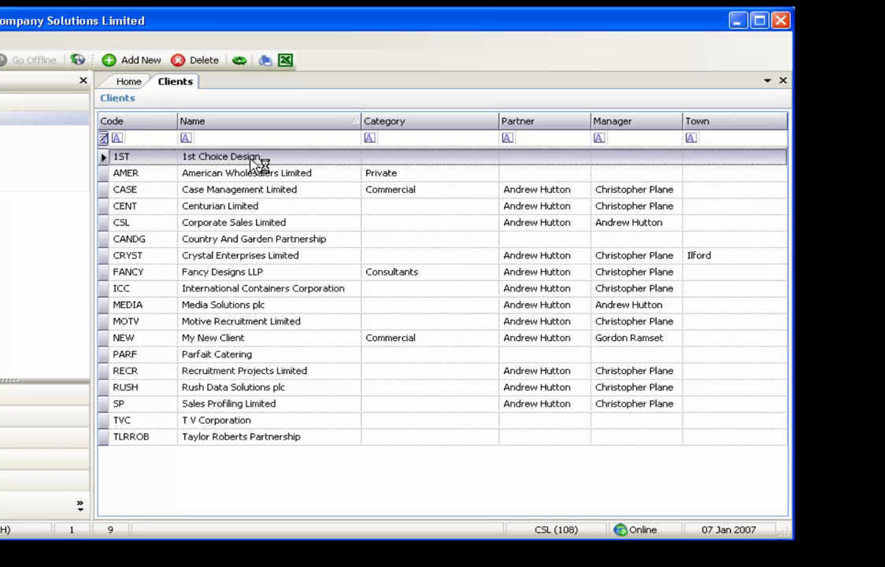
pyautogui.doubleClick(252, 158)
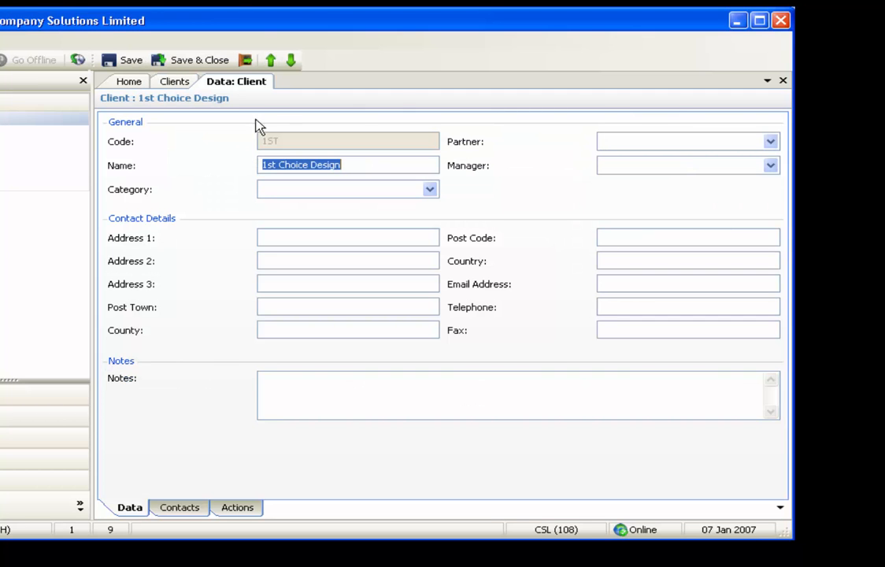
# Browse forward two client records to Case Management Limited, view its contacts, and go back two records
pyautogui.click(291, 63)
pyautogui.click(291, 63)
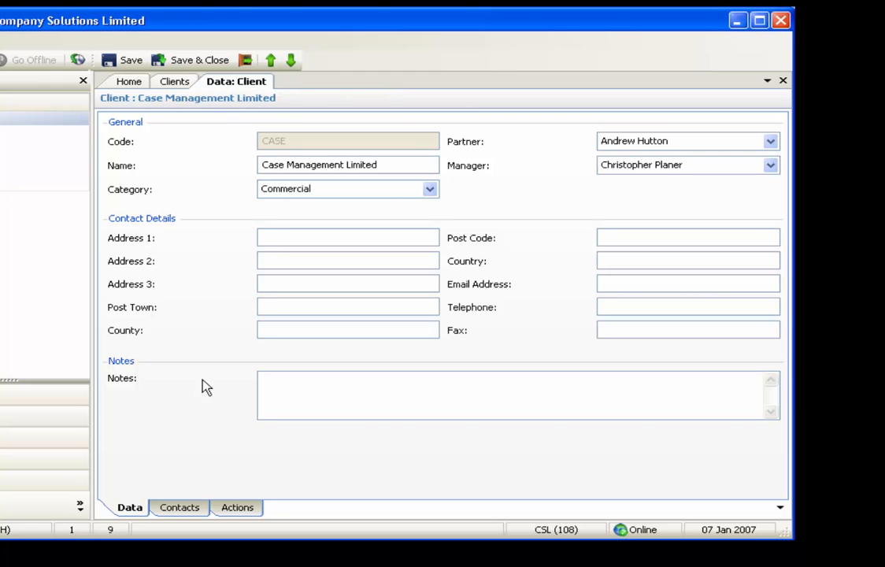
pyautogui.click(181, 507)
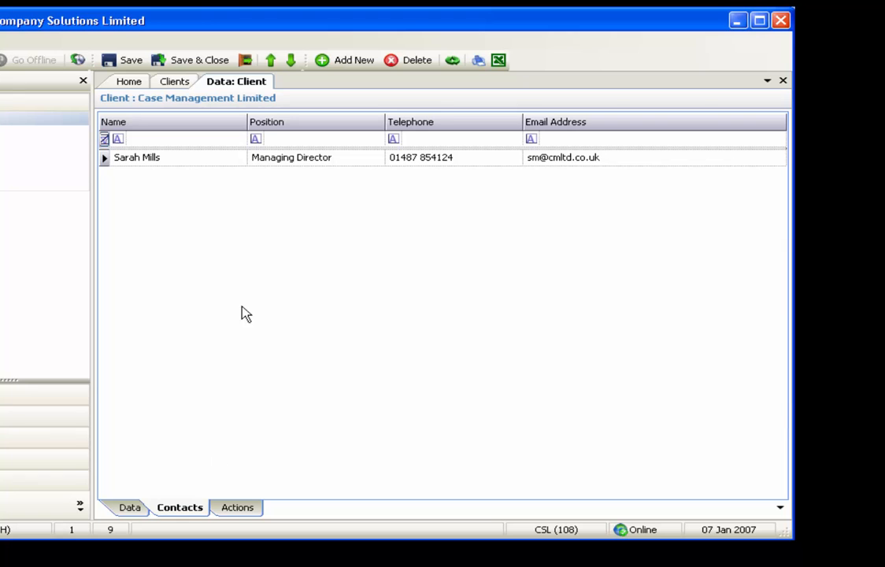
pyautogui.click(271, 63)
pyautogui.click(272, 63)
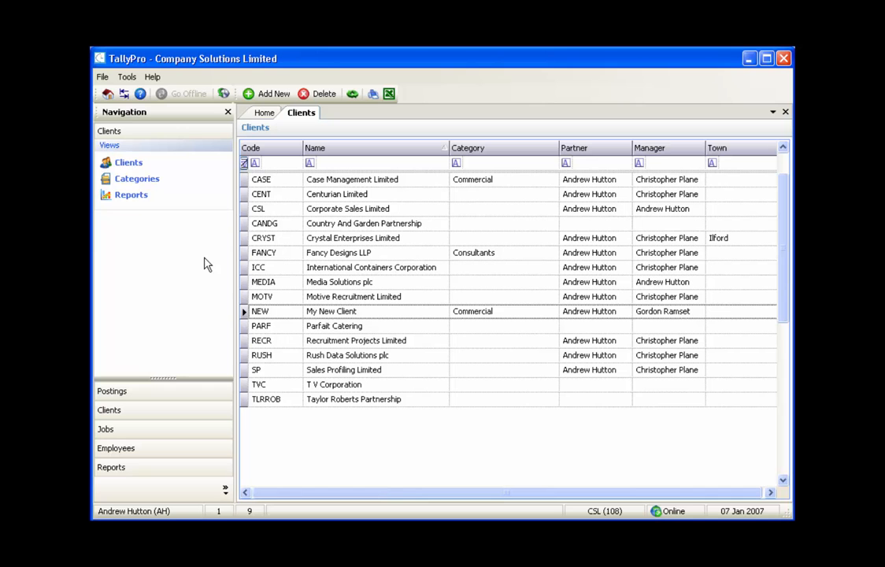
# Change the description of the PRI client category to "Private Funds", and save and close the category
pyautogui.click(150, 183)
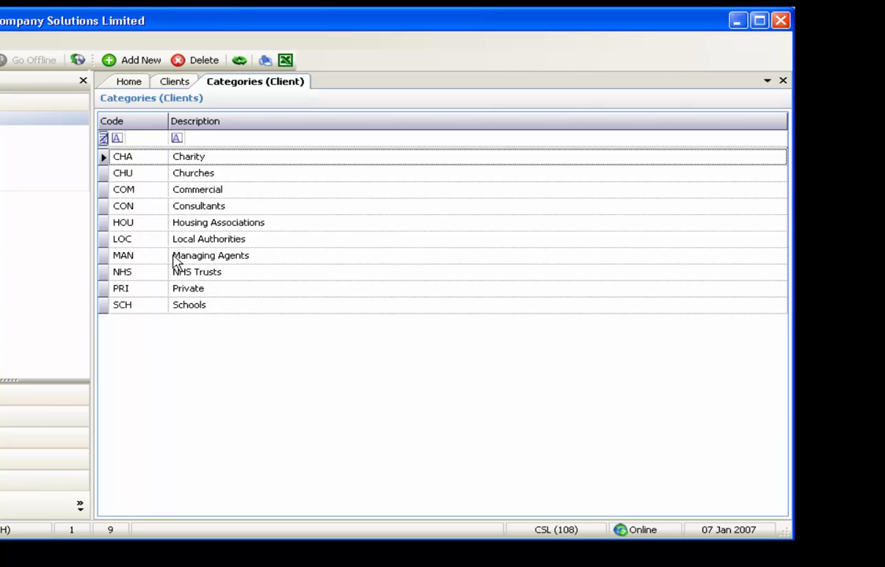
pyautogui.doubleClick(197, 292)
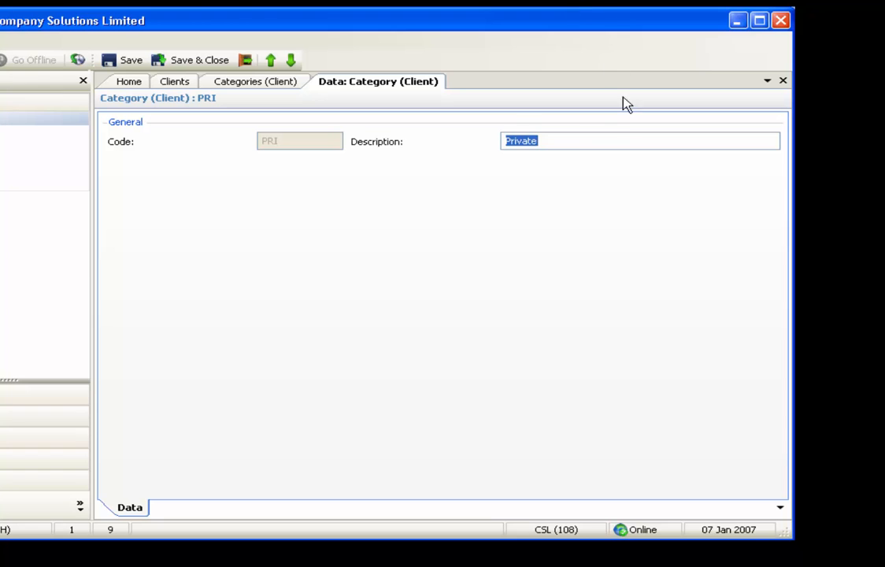
pyautogui.click(591, 139)
pyautogui.write('Funds')
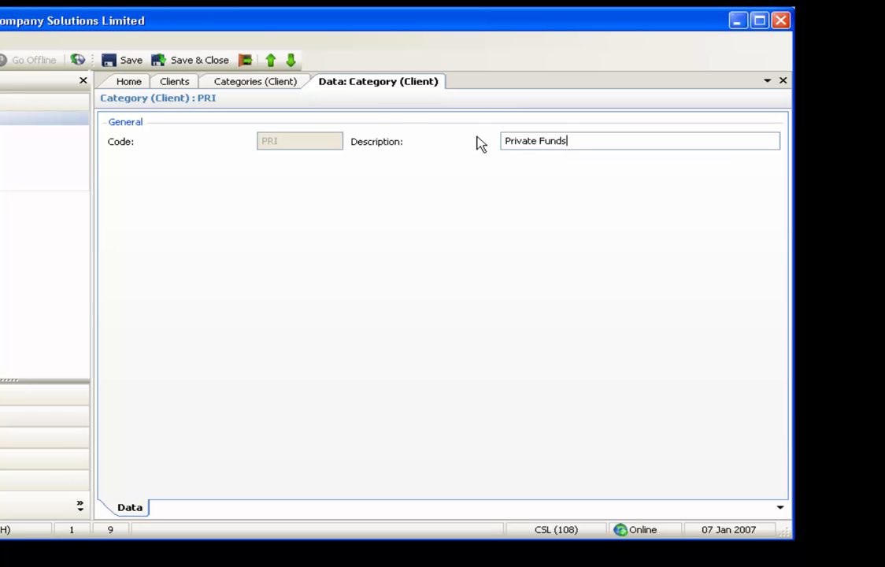
pyautogui.click(221, 63)
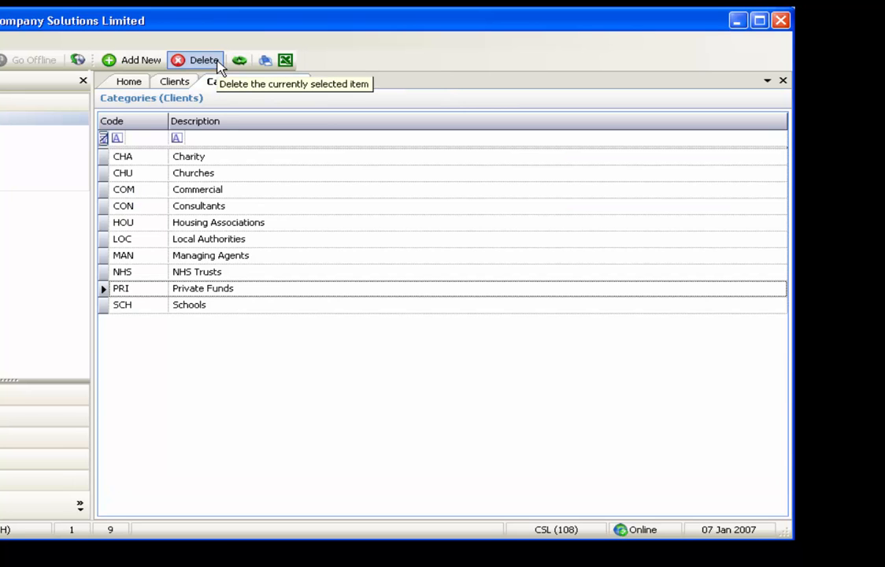